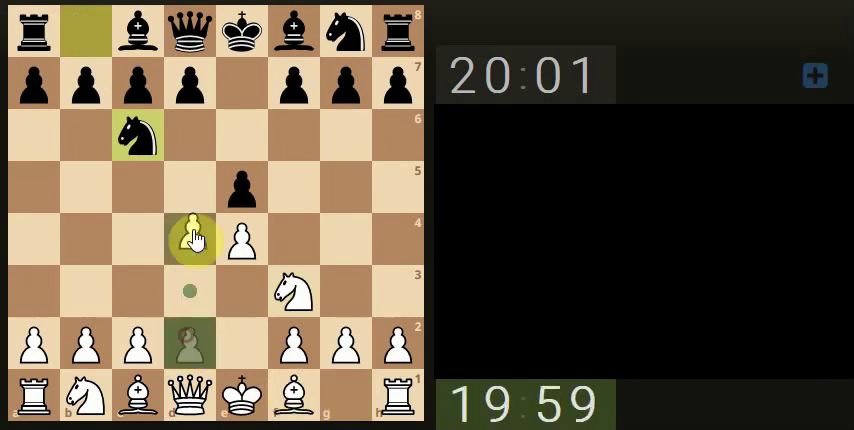
Step: Play 3.d4, advancing White's d-pawn from d2 to d4
left_click_drag(190, 345, 190, 240)
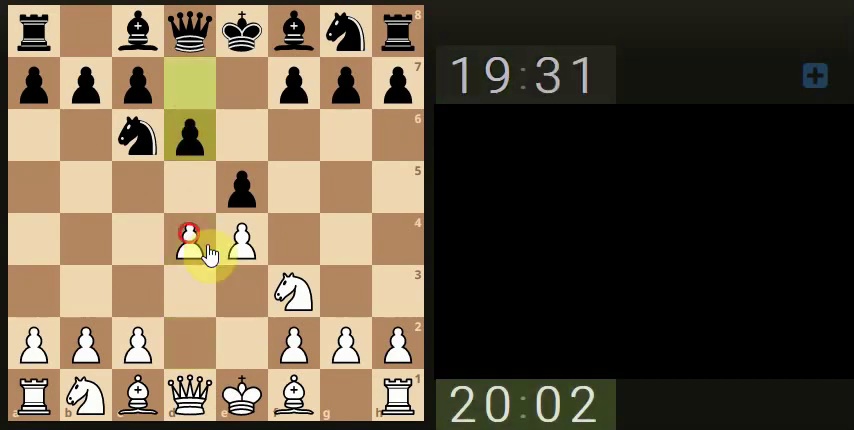
Step: Play dxe5 and Qxd8+, then win the e5 pawn with Nxe5
left_click_drag(190, 242, 242, 190)
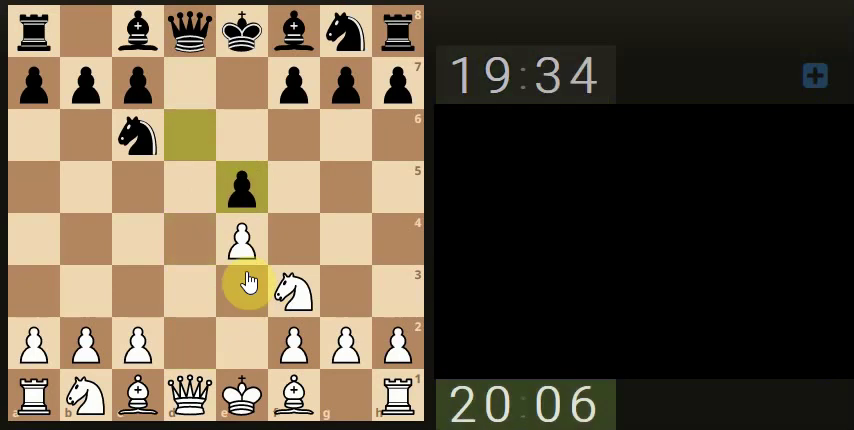
mouse_move(190, 395)
left_mouse_down()
mouse_move(172, 30)
mouse_move(190, 32)
left_mouse_up()
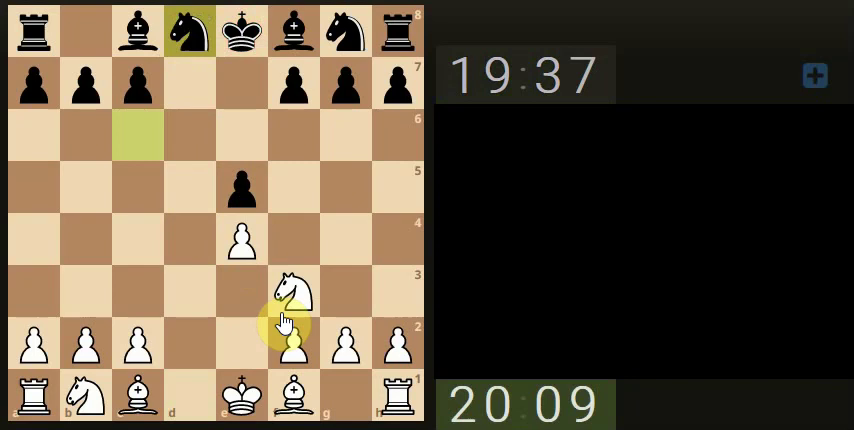
left_click_drag(291, 295, 241, 190)
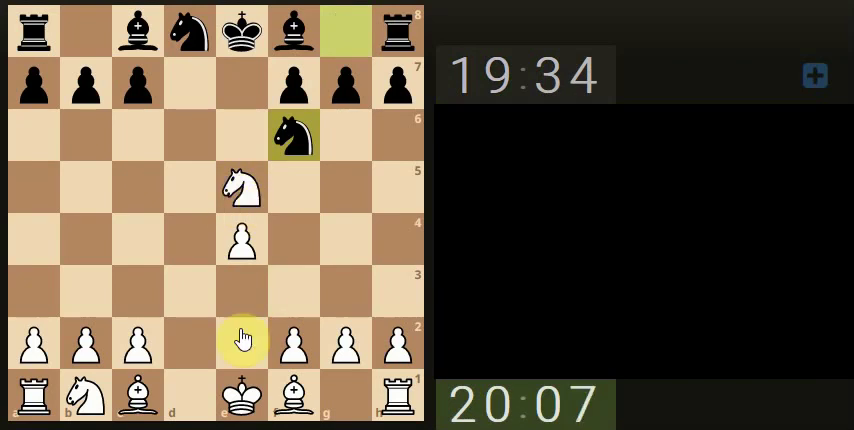
Step: Develop Nc3 and Bd3, and circle Black's king on e8
left_click_drag(85, 395, 137, 297)
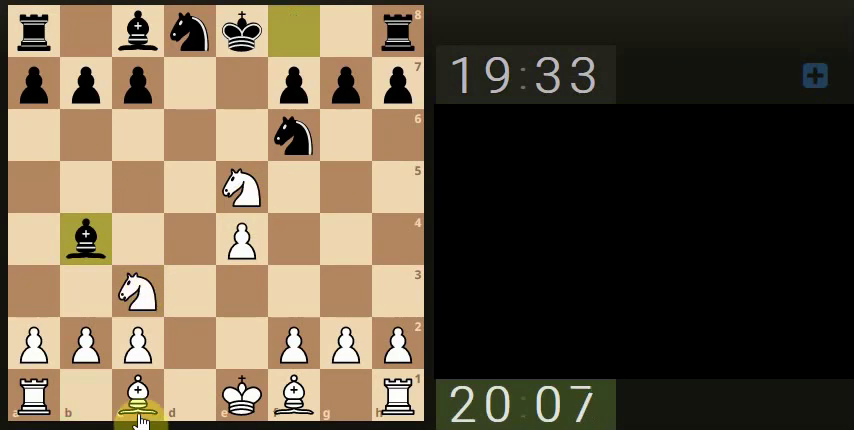
left_click_drag(294, 395, 190, 295)
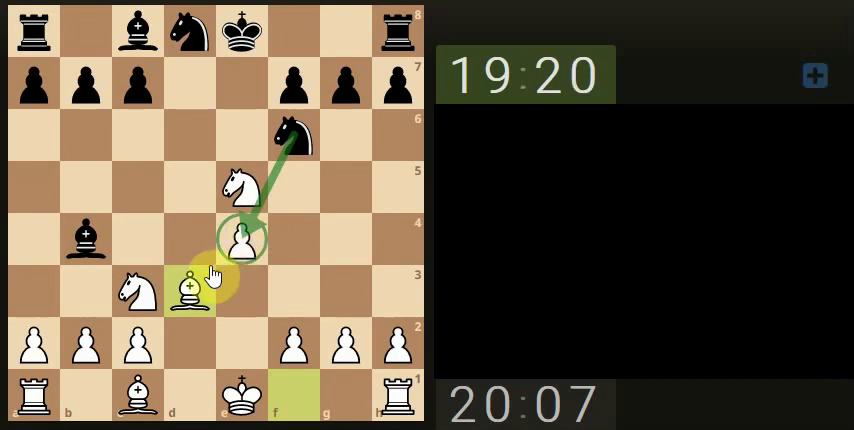
left_click(240, 240)
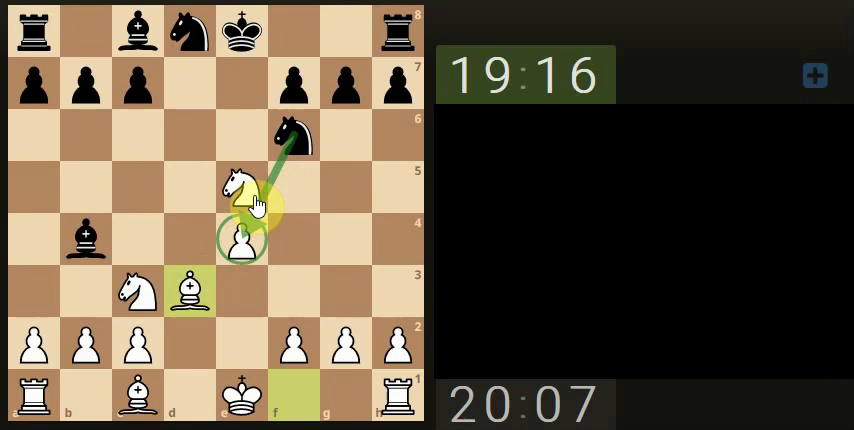
right_click(242, 33)
left_click(245, 237)
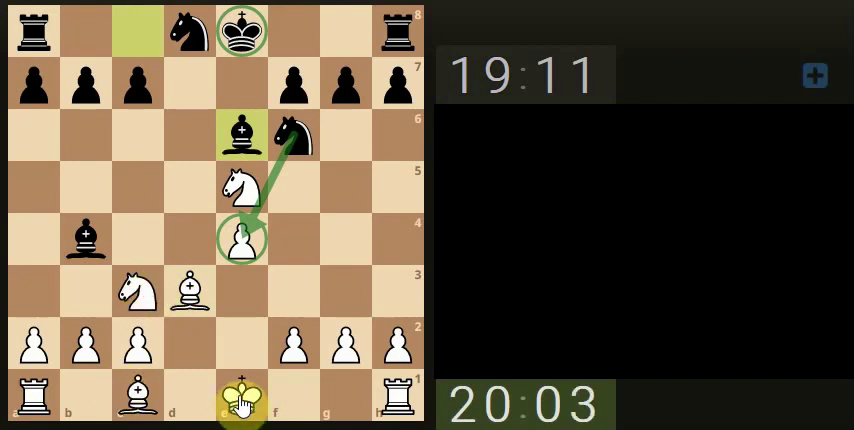
Step: Play Bg5, then capture the f6 knight with Bxf6
mouse_move(138, 395)
left_mouse_down()
mouse_move(344, 168)
mouse_move(346, 182)
left_mouse_up()
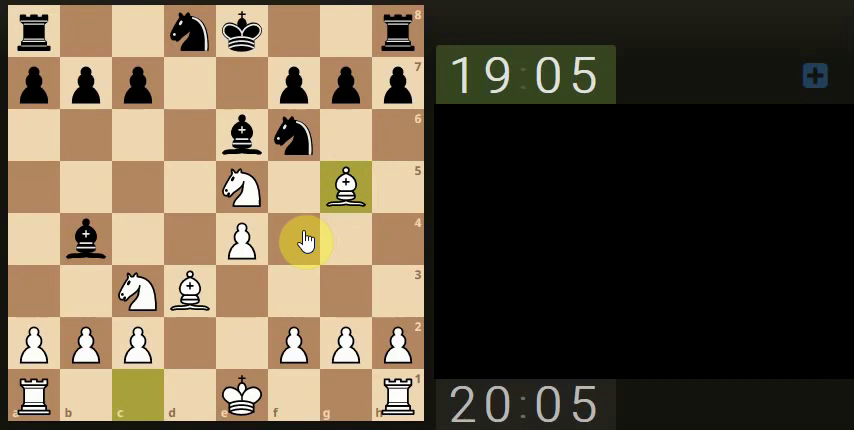
left_click(345, 186)
left_click(293, 134)
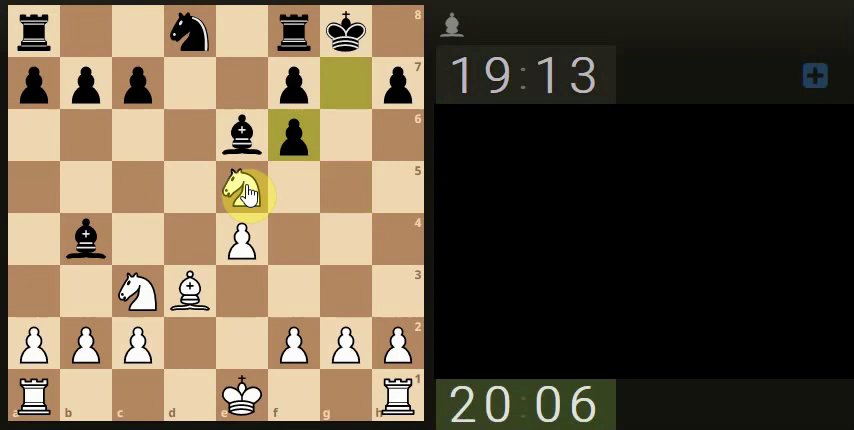
Step: Retreat the e5 knight to f3
left_click_drag(245, 190, 290, 305)
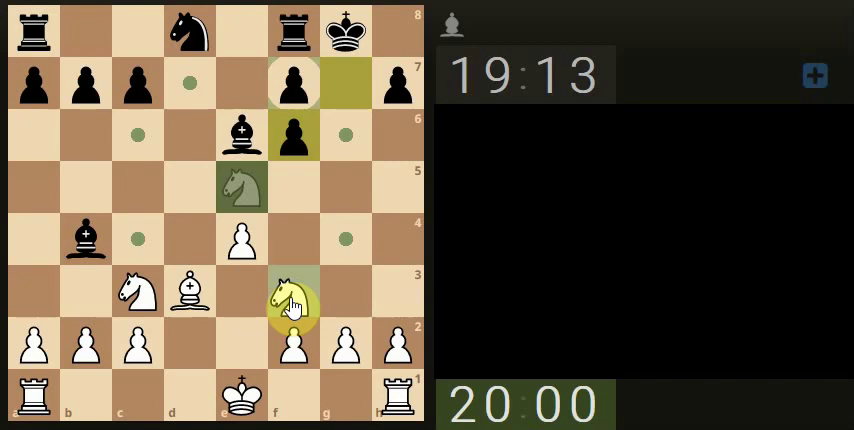
left_click_drag(290, 303, 290, 303)
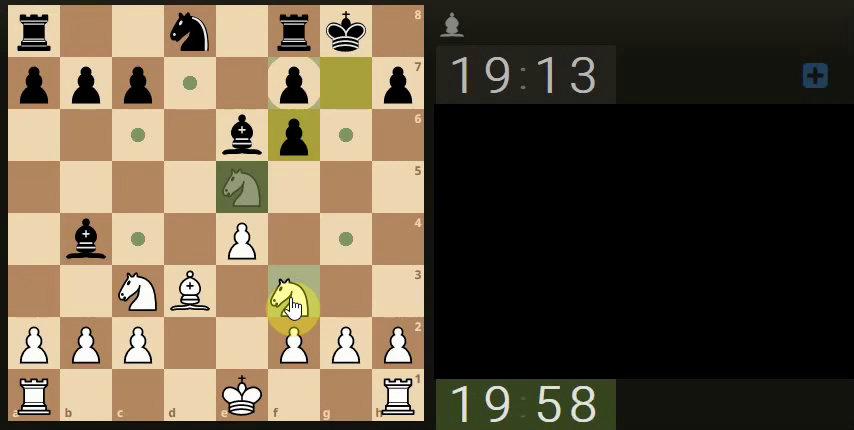
left_click_drag(290, 303, 292, 295)
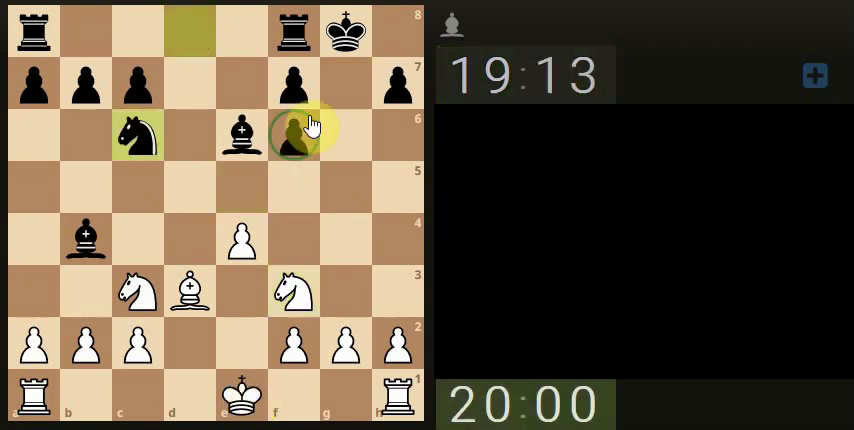
Step: Castle queenside with the king to c1, draw an h2–g3 arrow, then play Nxe5
mouse_move(241, 398)
left_mouse_down()
mouse_move(106, 410)
mouse_move(138, 400)
left_mouse_up()
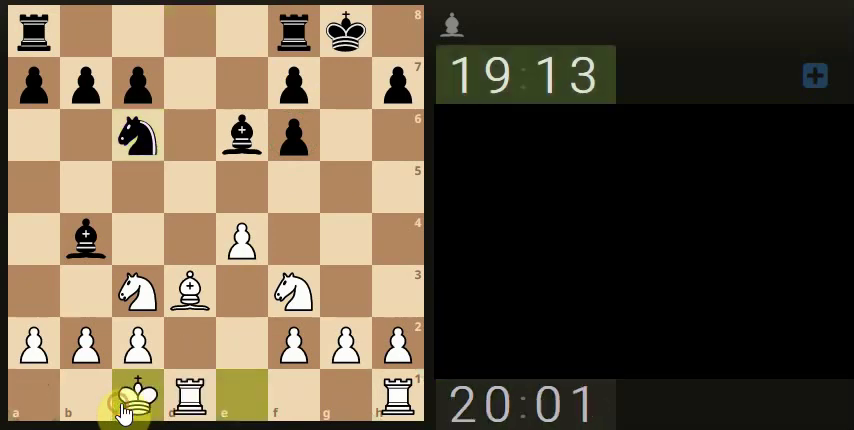
left_click_drag(345, 345, 343, 261)
right_click(345, 345)
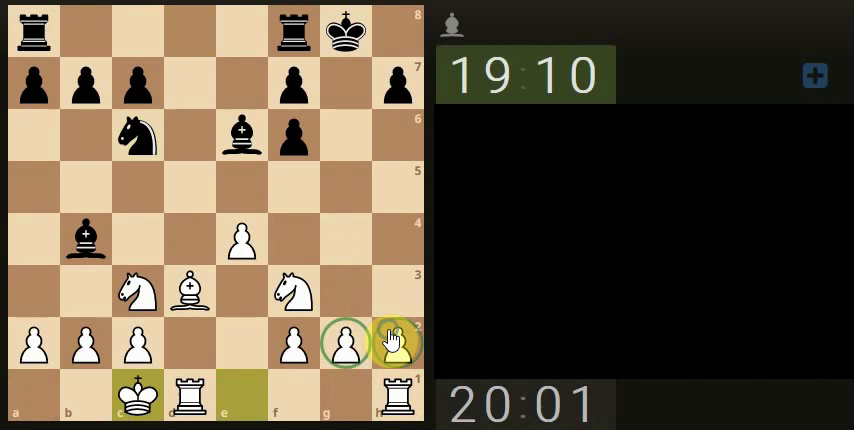
mouse_move(397, 345)
left_mouse_down()
mouse_move(360, 265)
mouse_move(397, 265)
left_mouse_up()
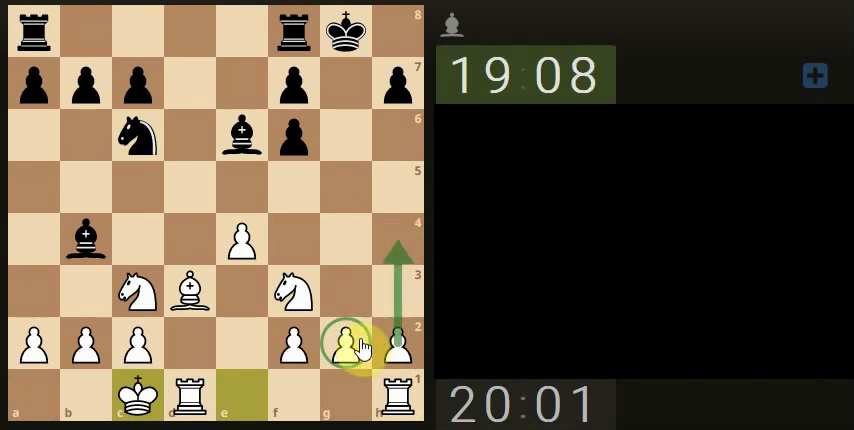
left_click_drag(294, 290, 240, 185)
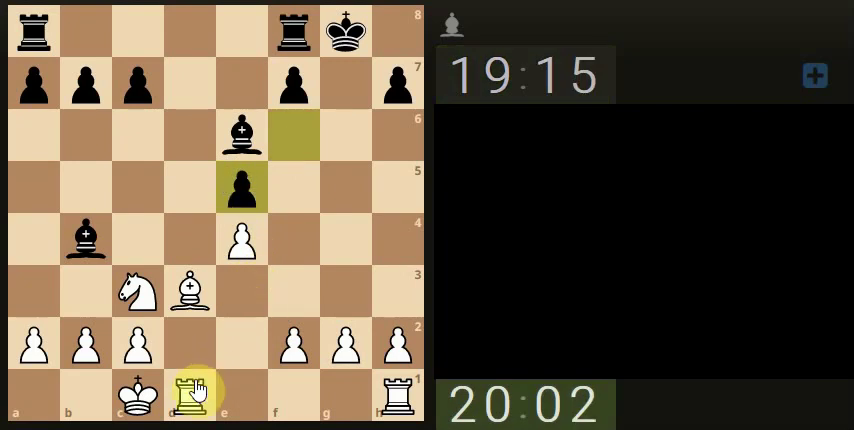
Step: Jump the c3 knight to b5
left_click(133, 297)
left_click_drag(133, 297, 79, 176)
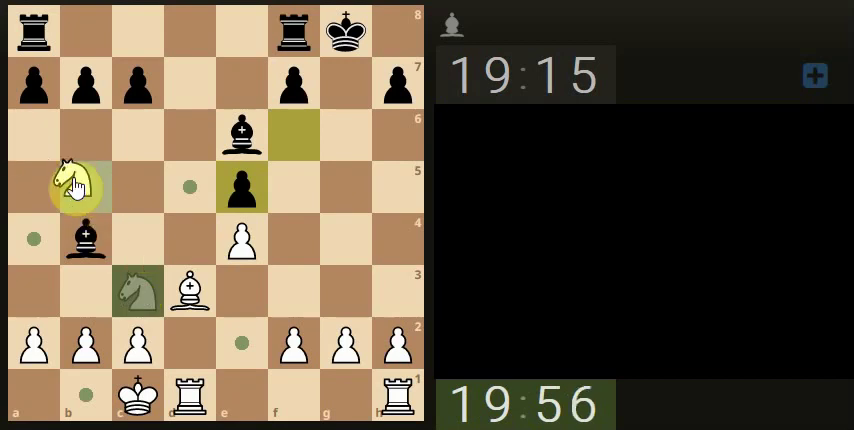
left_click_drag(79, 176, 88, 192)
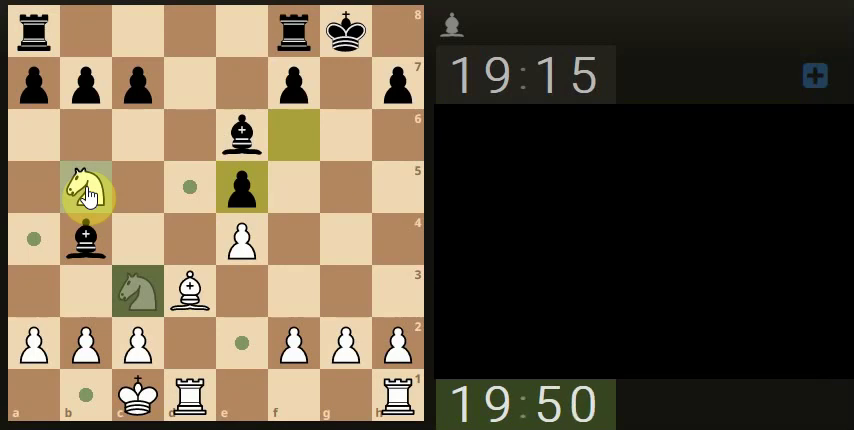
left_click_drag(88, 192, 88, 192)
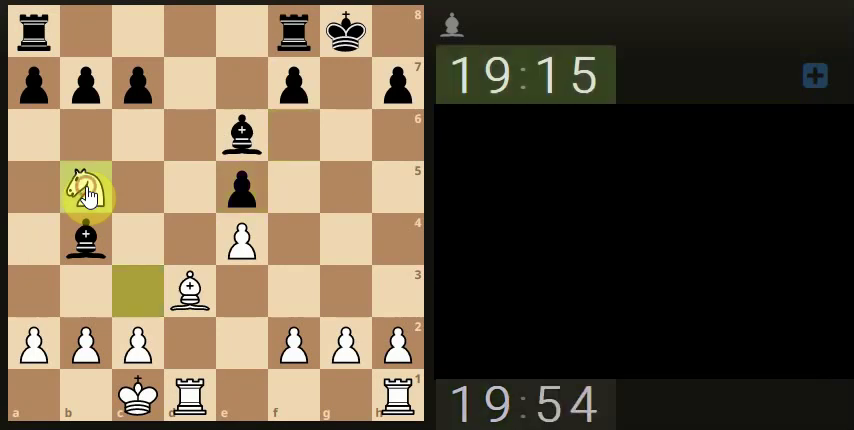
Step: Mark c7 and d6 as targets with arrows to d6, then clear and flag f2
left_click(137, 83)
right_click(189, 138)
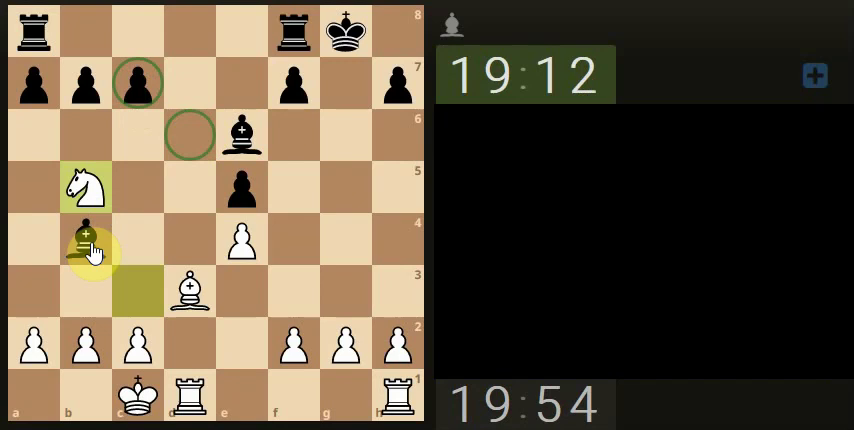
left_click_drag(88, 243, 189, 138)
left_click_drag(85, 188, 189, 138)
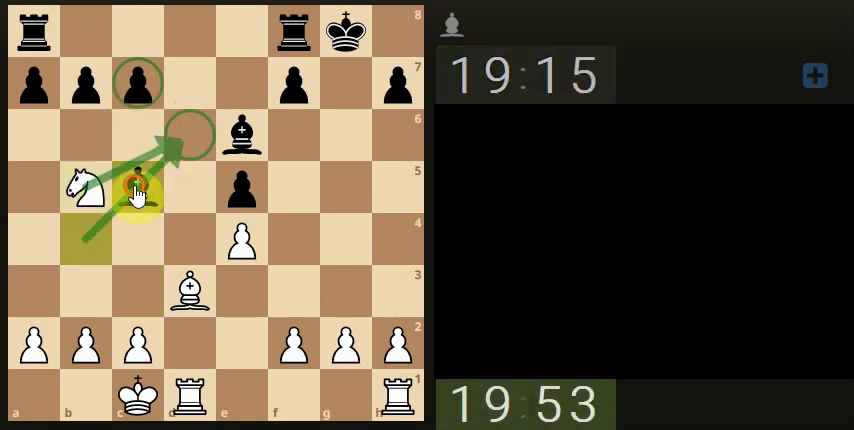
left_click(137, 190)
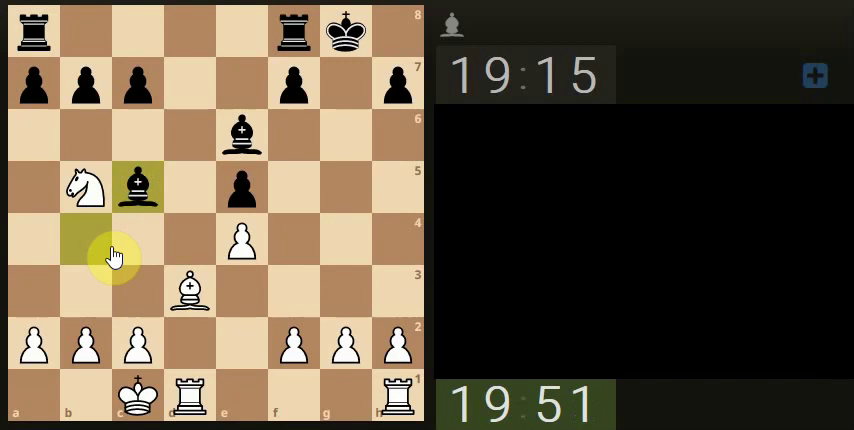
left_click(292, 345)
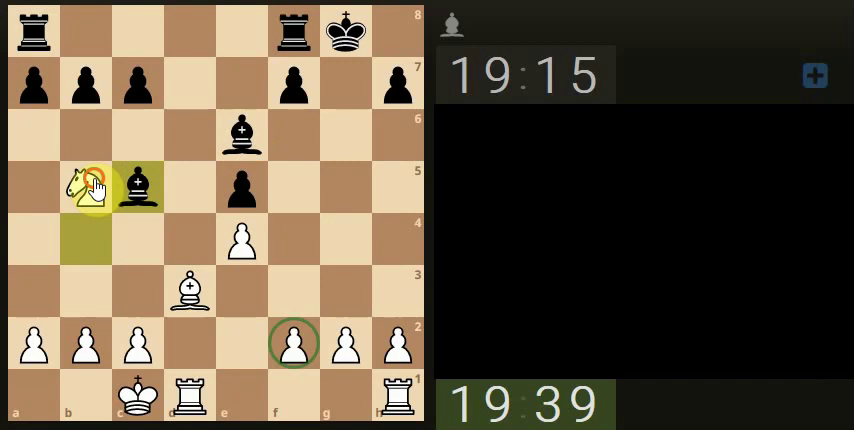
Step: Play Nxc7, with arrows showing Bxf2 and the a8 rook, then Nxa8
left_click_drag(86, 186, 143, 92)
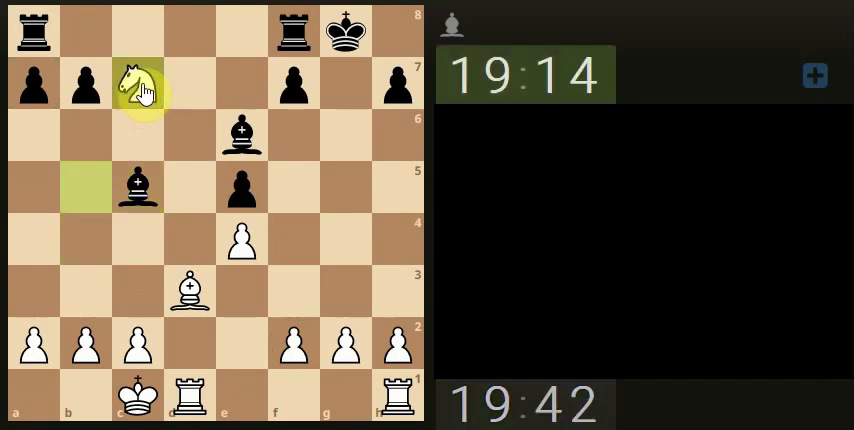
left_click(140, 88)
left_click_drag(140, 185, 300, 355)
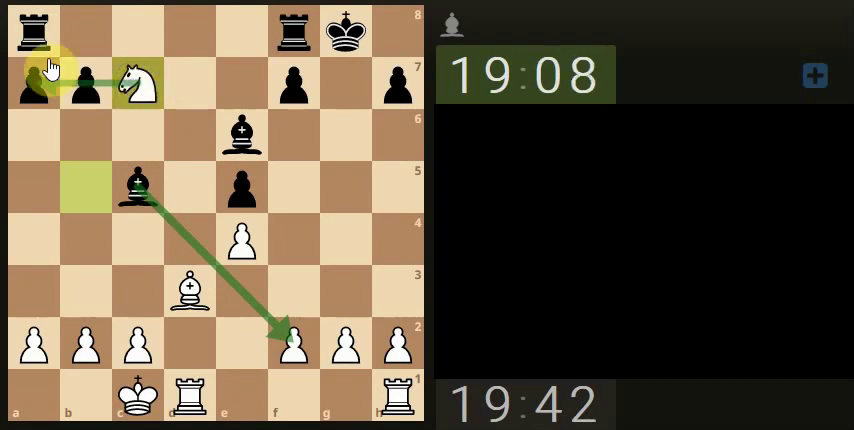
left_click_drag(135, 88, 35, 35)
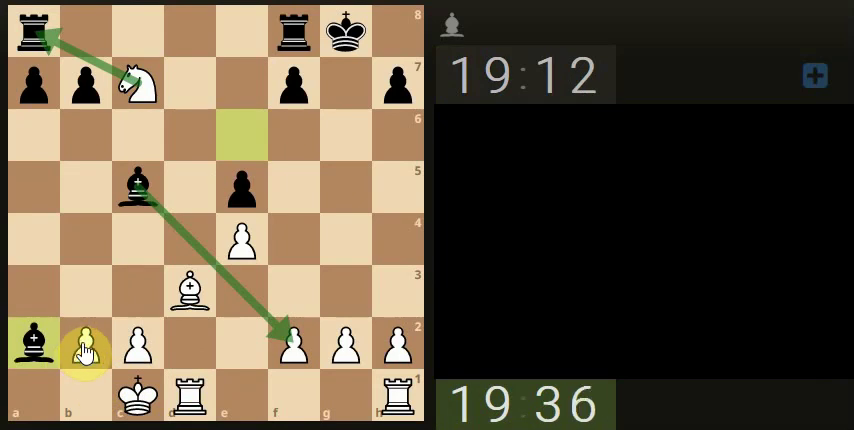
left_click_drag(137, 82, 28, 35)
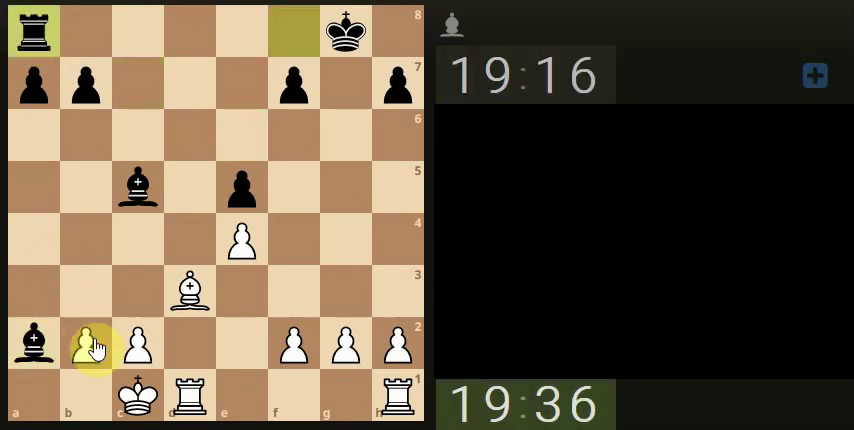
Step: Play b3 and Kb2, then capture the trapped a2 bishop with Kxa2
left_click_drag(88, 342, 84, 296)
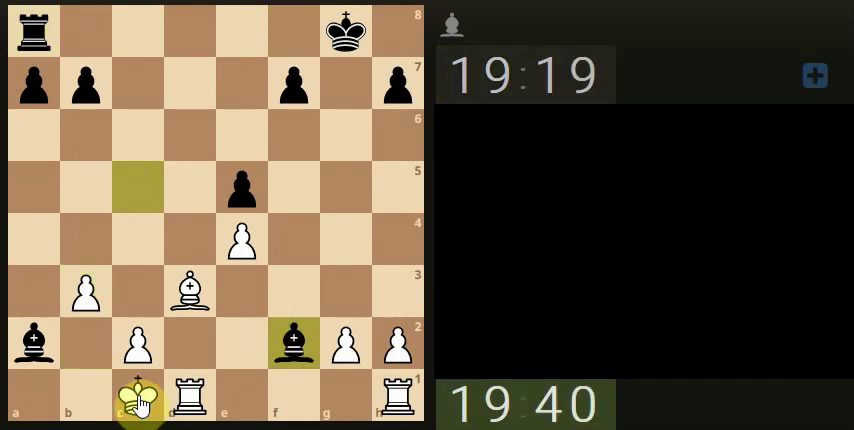
left_click_drag(138, 400, 86, 343)
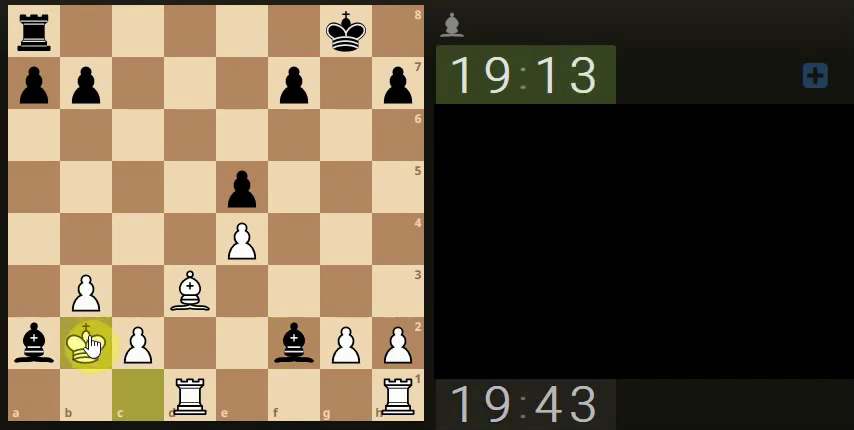
mouse_move(86, 343)
left_mouse_down()
mouse_move(42, 338)
mouse_move(40, 345)
left_mouse_up()
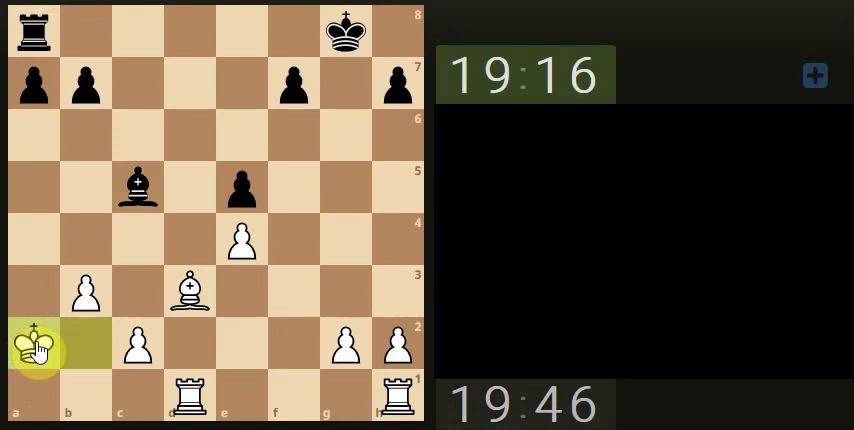